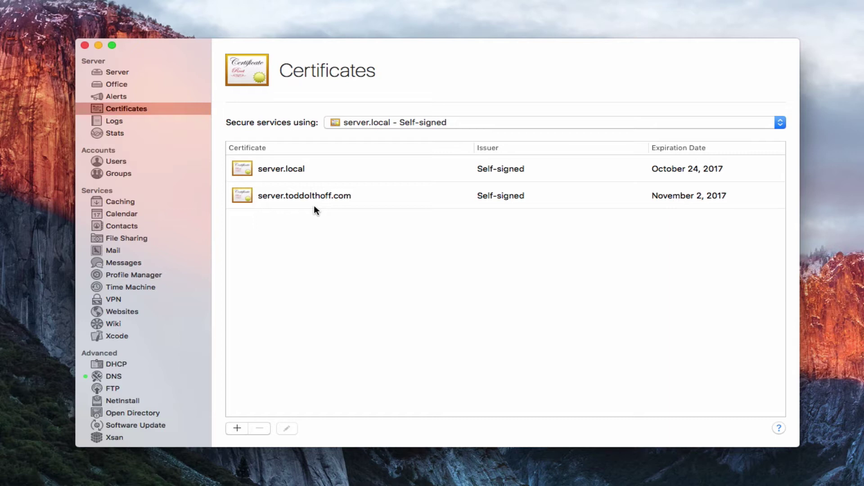
- Renew the server.local certificate so it expires November 16, 2017, then close its details
click(308, 170)
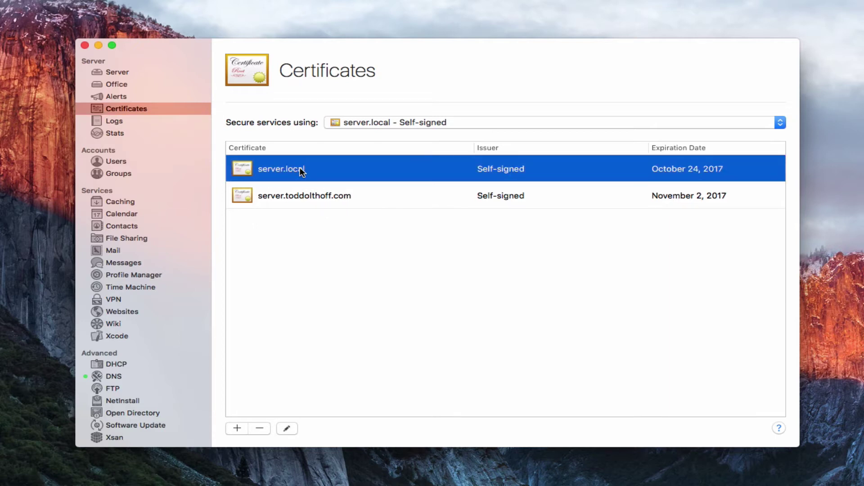
double_click(301, 170)
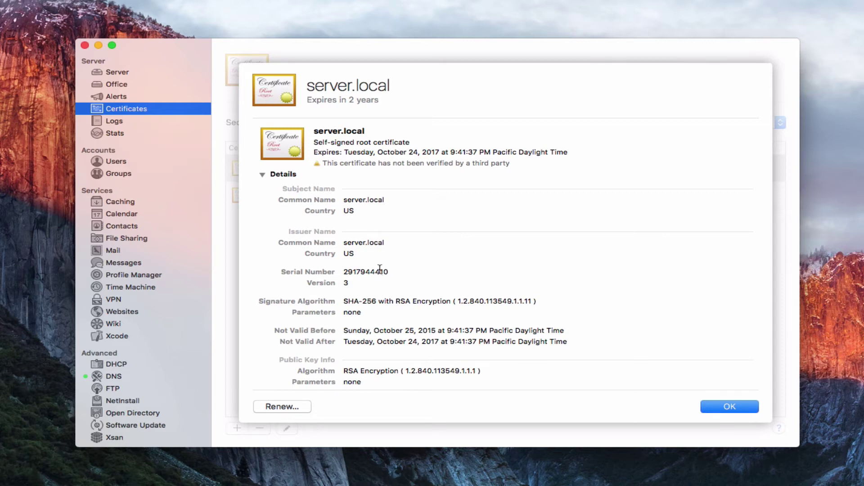
click(277, 406)
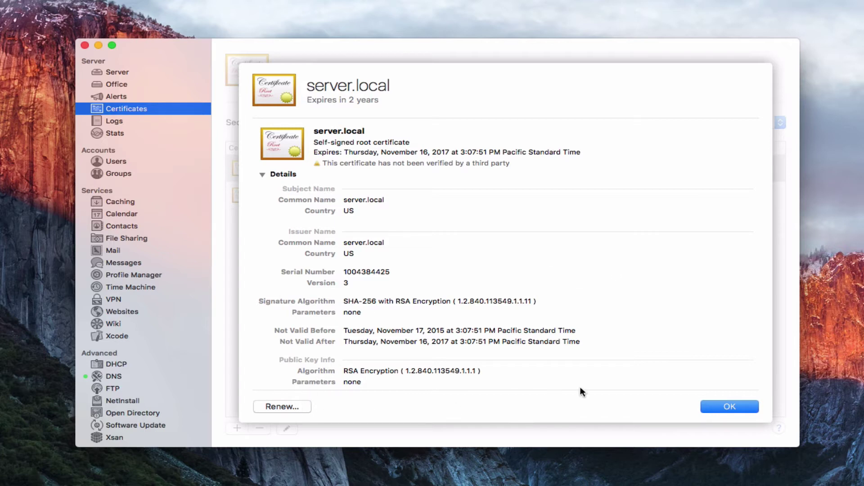
click(730, 406)
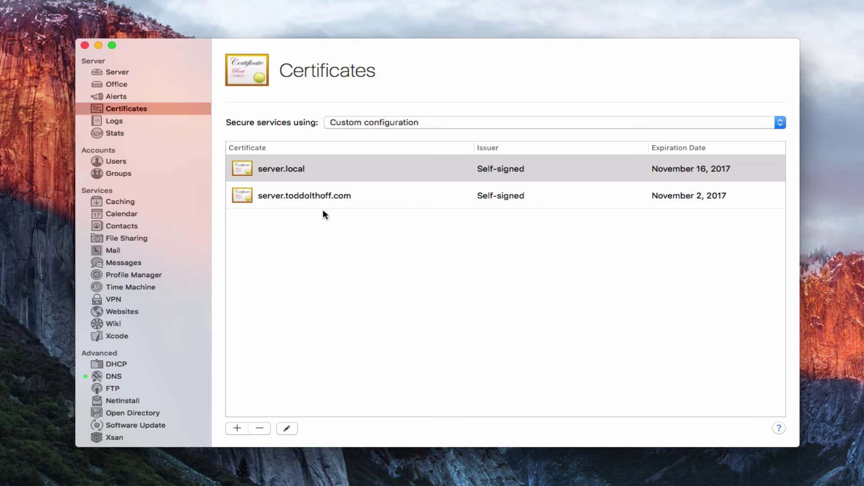
click(319, 176)
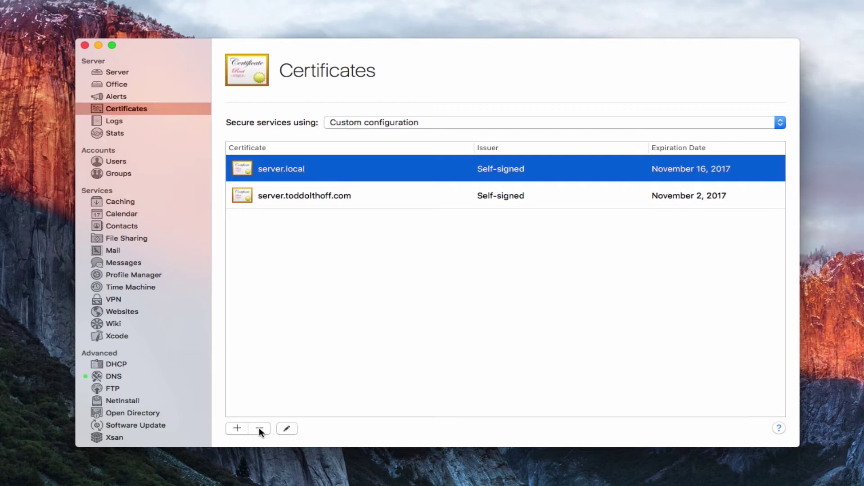
click(287, 429)
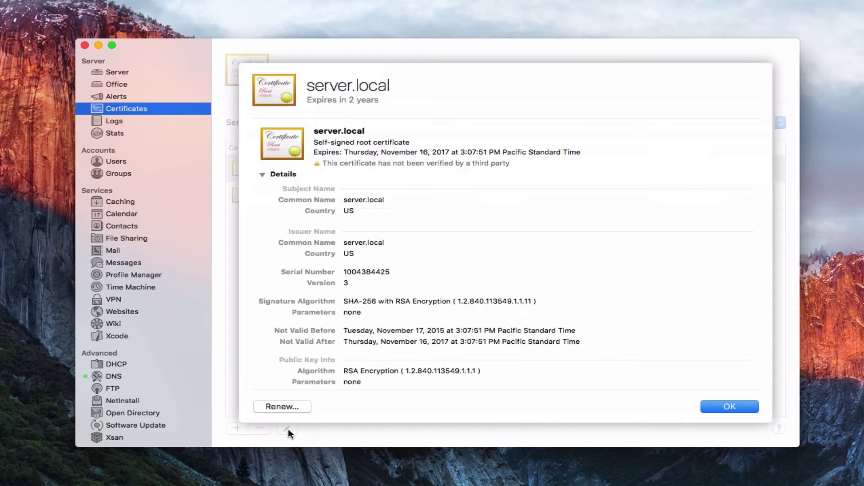
click(717, 407)
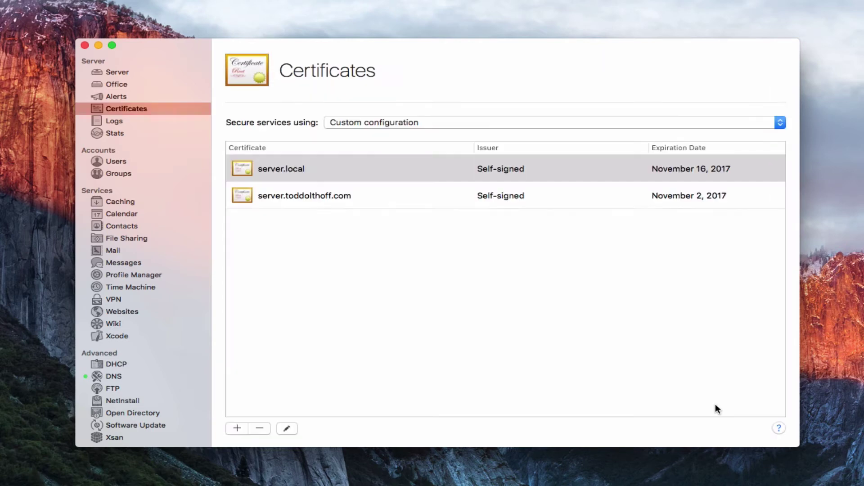
click(311, 168)
click(260, 429)
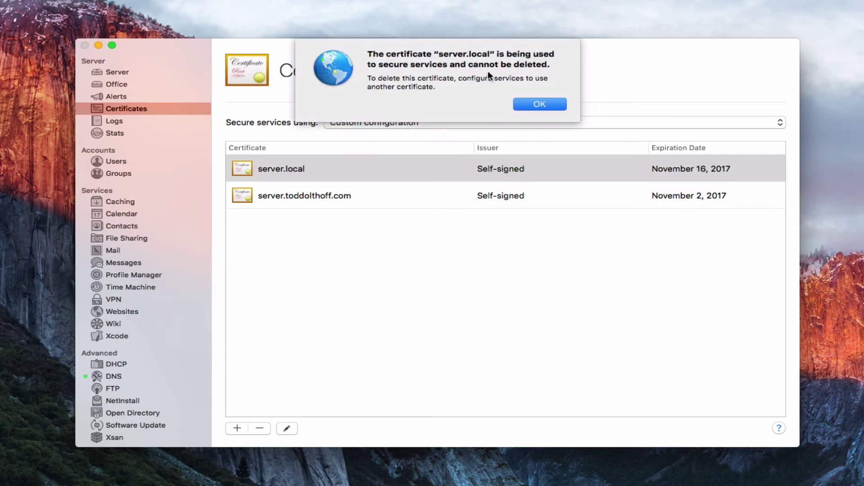
click(540, 104)
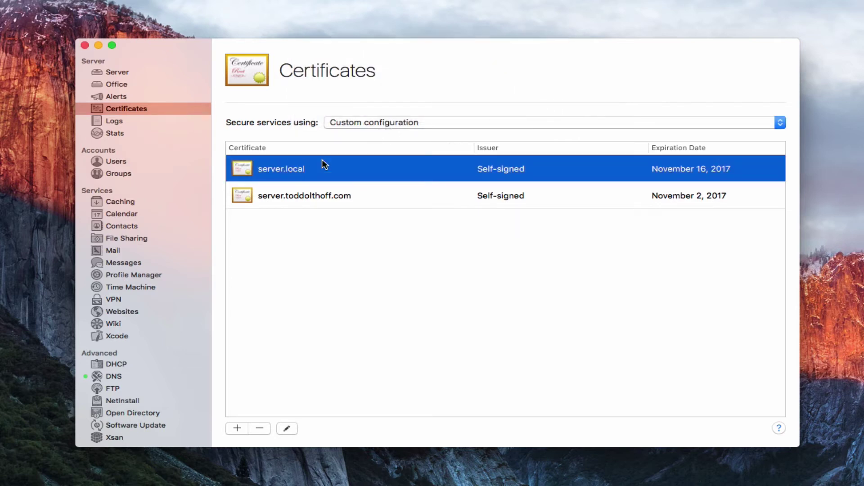
- Secure services with 'server.toddolthoff.com - Self-signed' and delete the server.local certificate
click(780, 123)
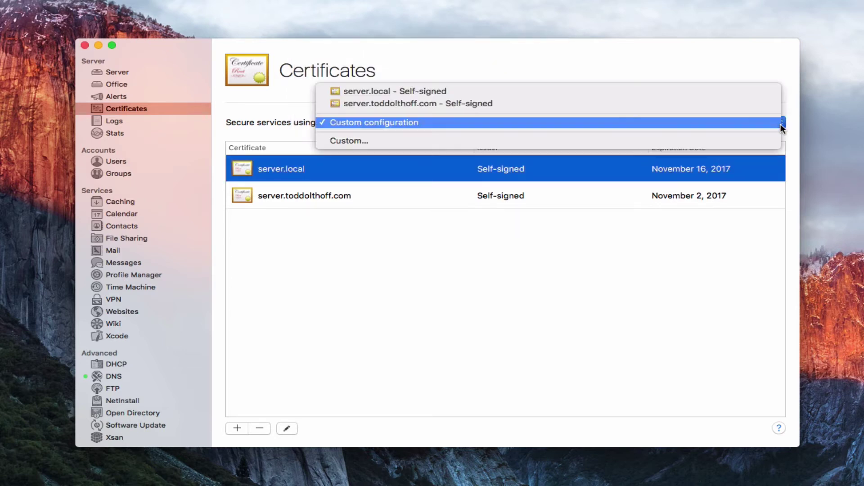
click(720, 107)
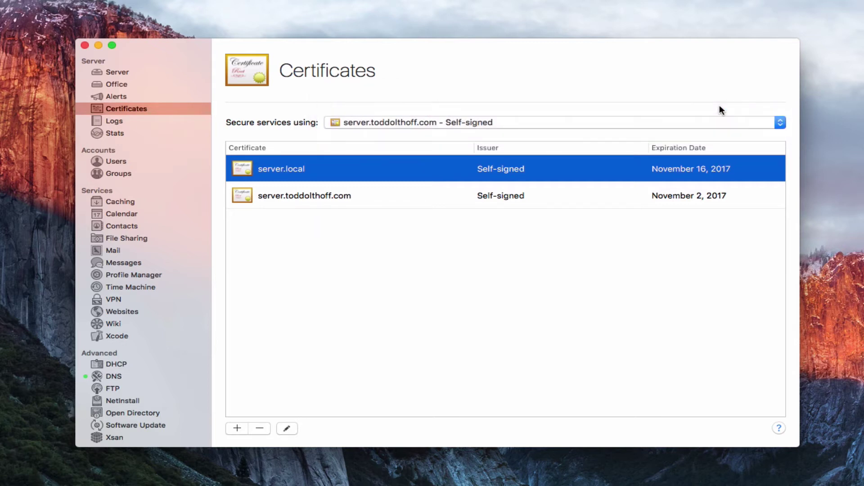
click(264, 396)
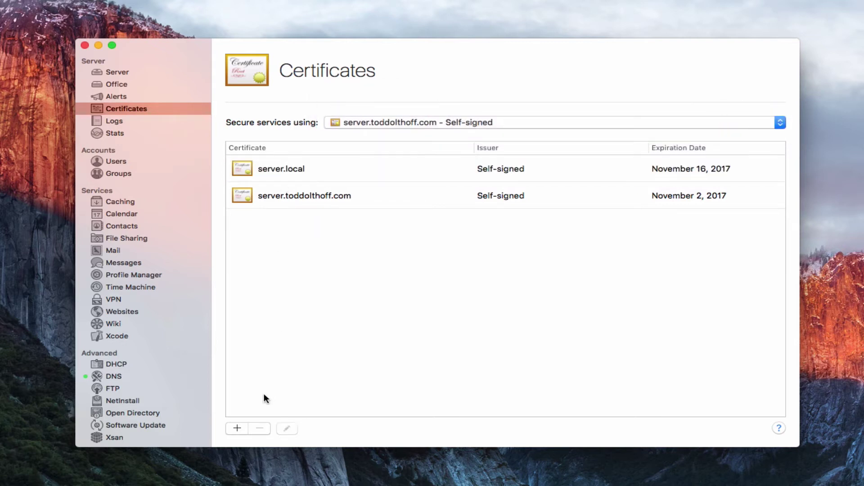
click(327, 170)
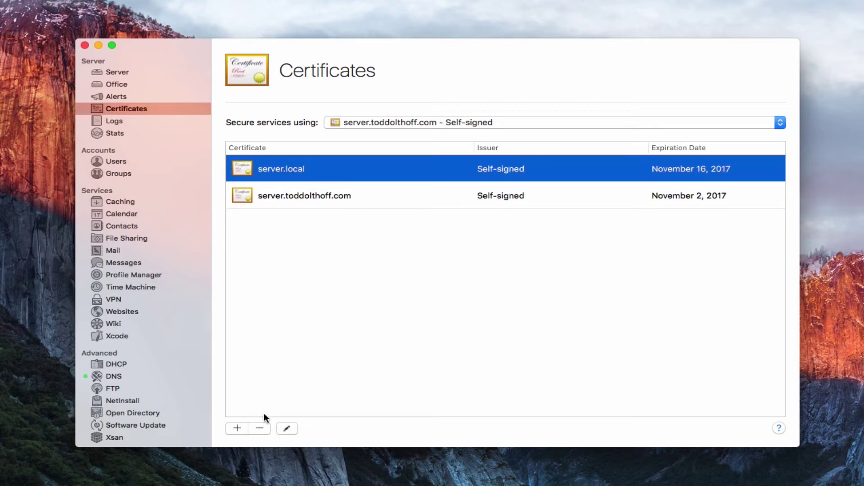
click(259, 430)
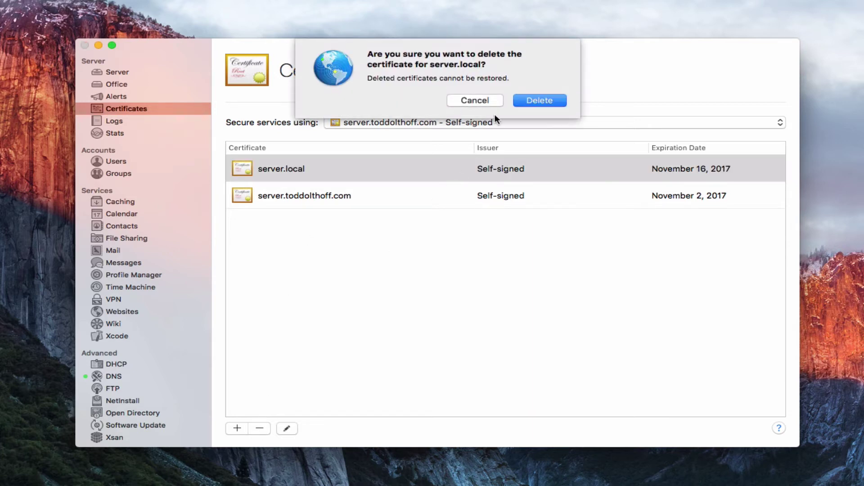
click(538, 101)
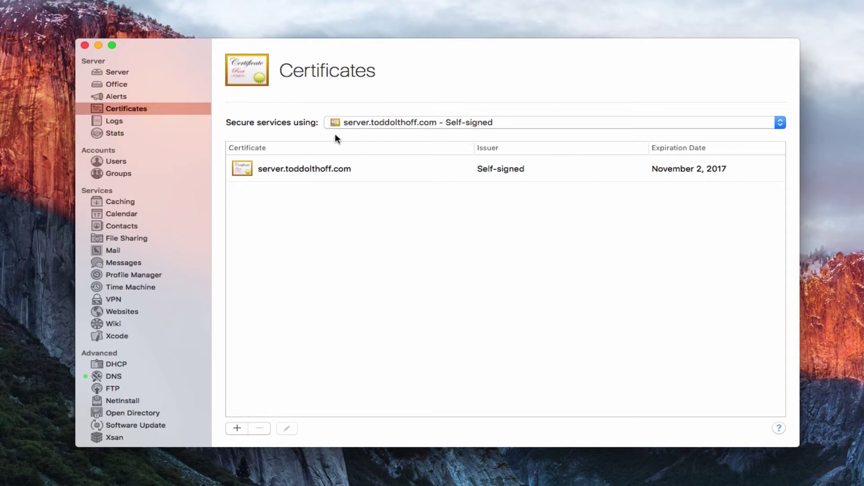
click(781, 123)
click(607, 144)
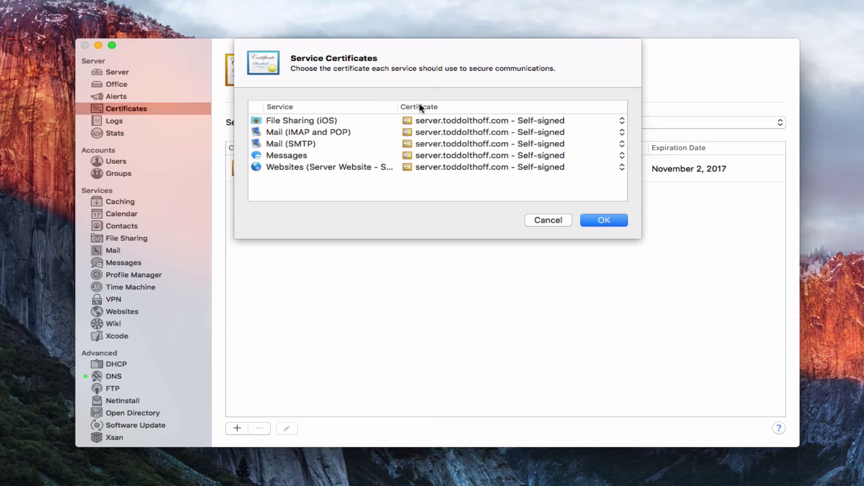
click(623, 121)
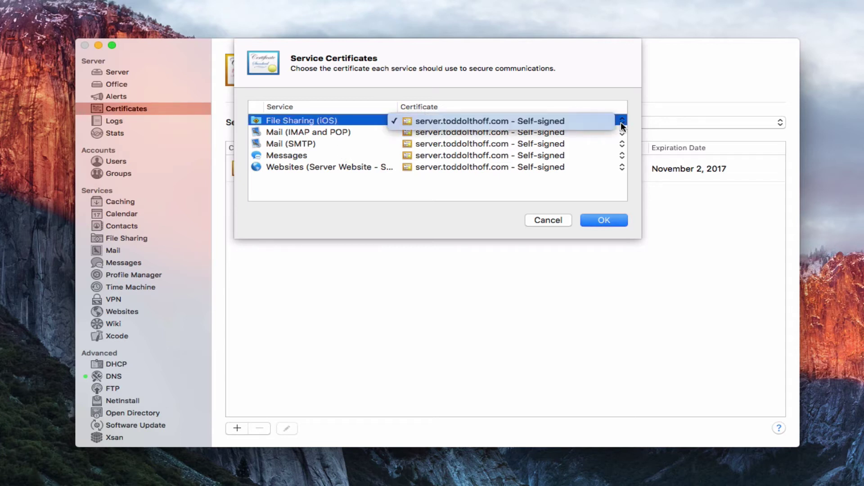
click(621, 123)
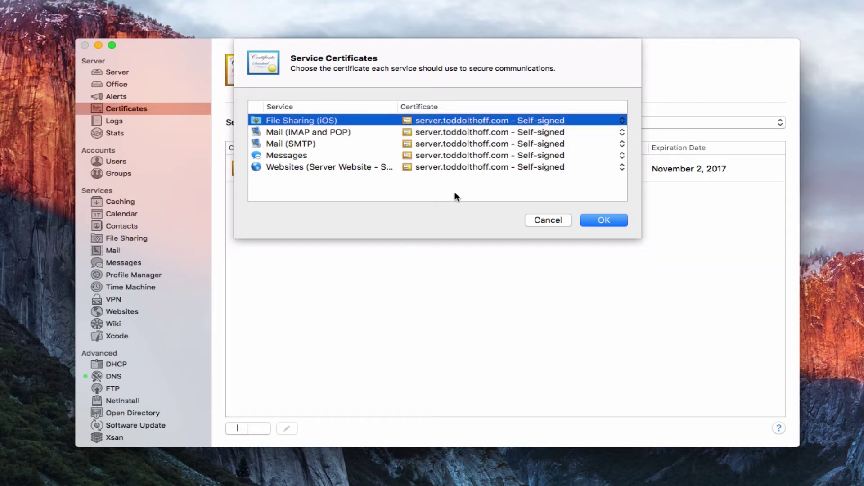
click(458, 132)
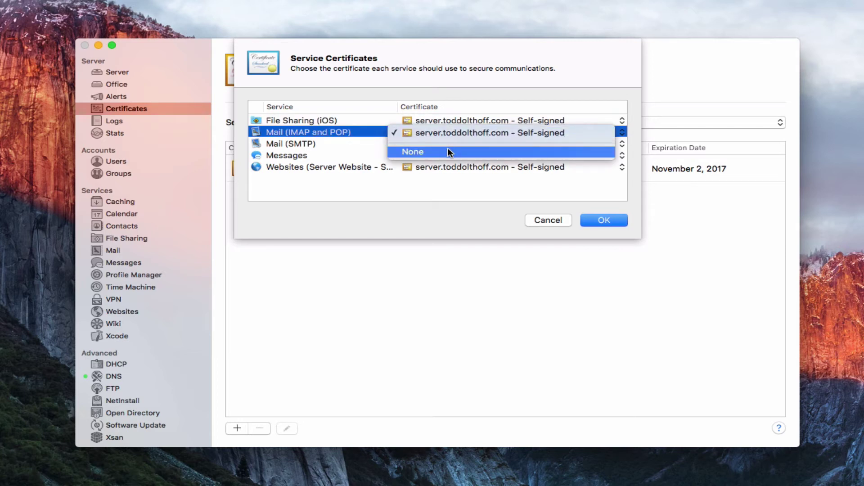
click(450, 151)
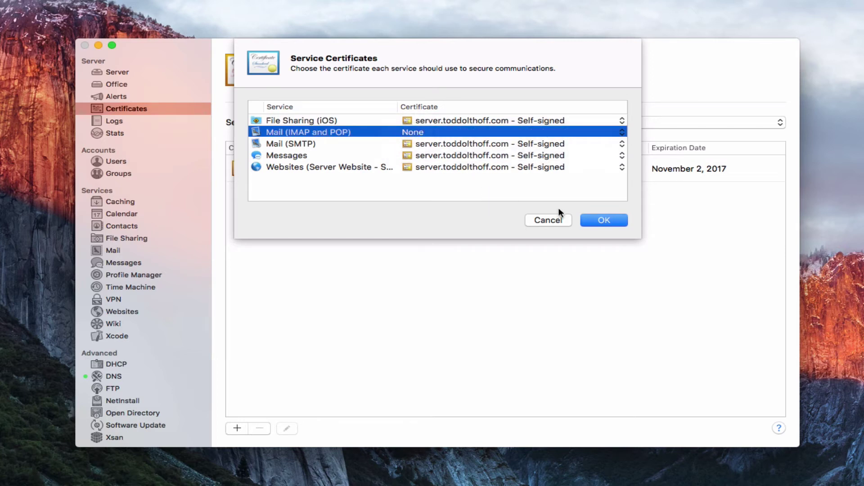
click(604, 220)
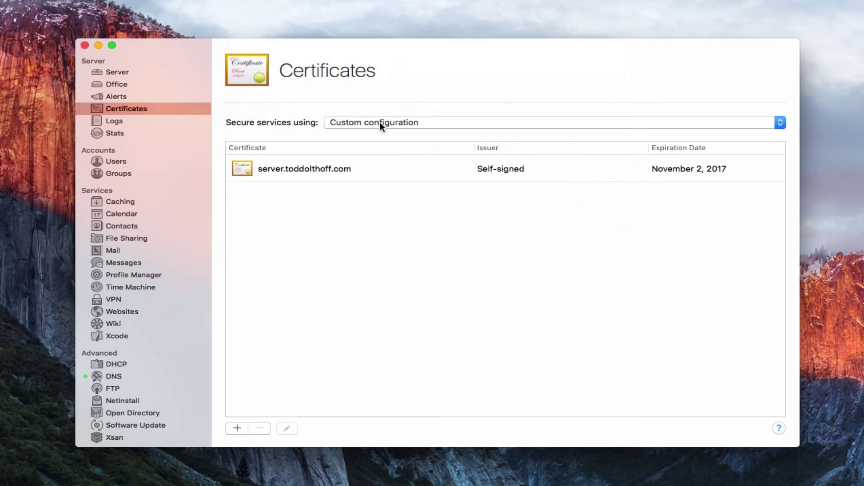
click(780, 123)
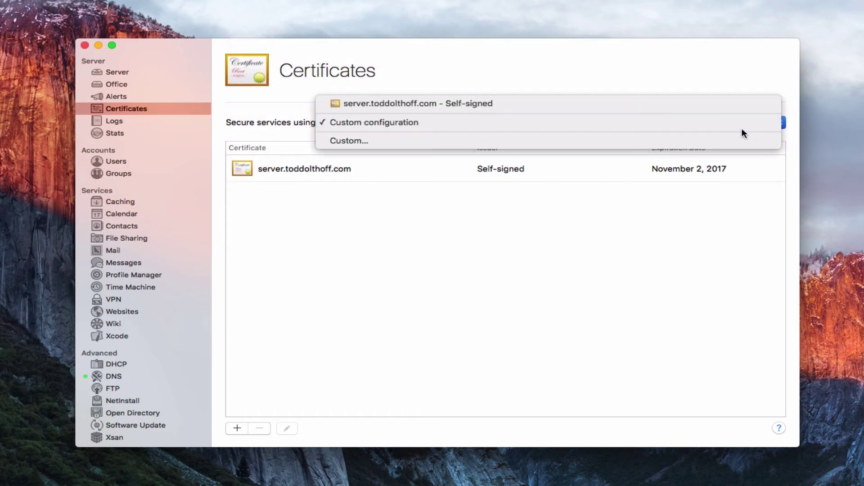
click(709, 106)
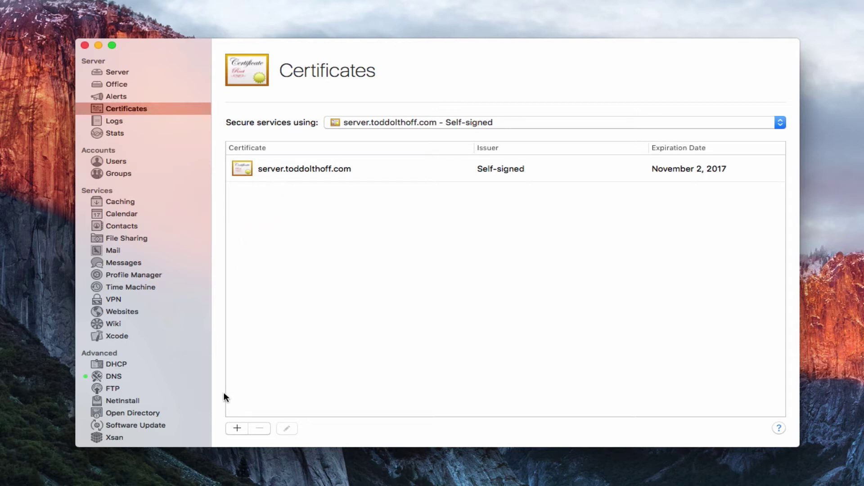
- Begin a certificate identity named server.toddolthoff.com, keeping identity type Self Signed Root
click(237, 429)
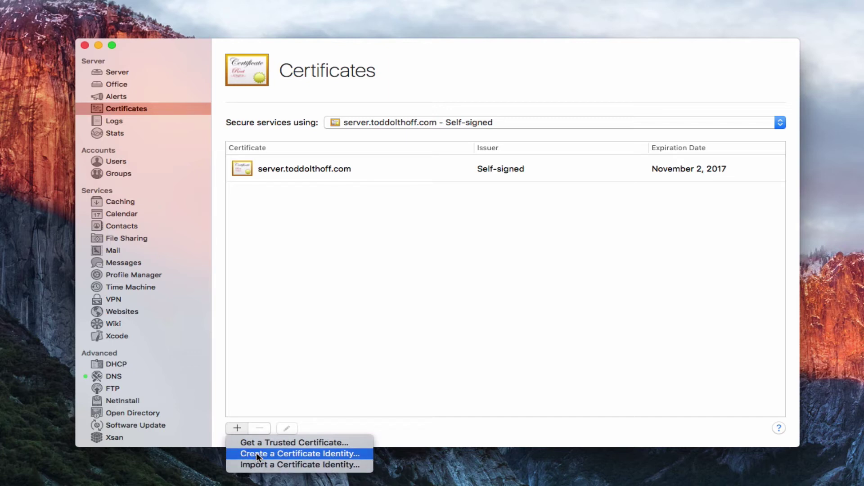
click(257, 454)
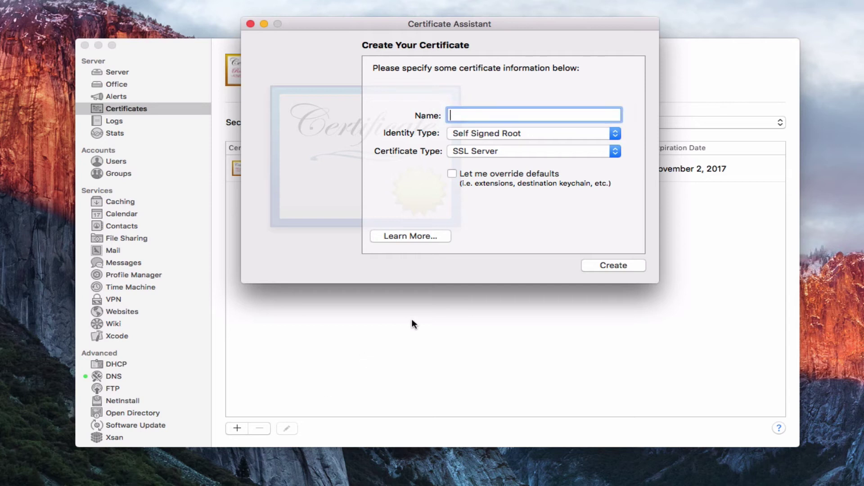
drag(414, 25, 416, 47)
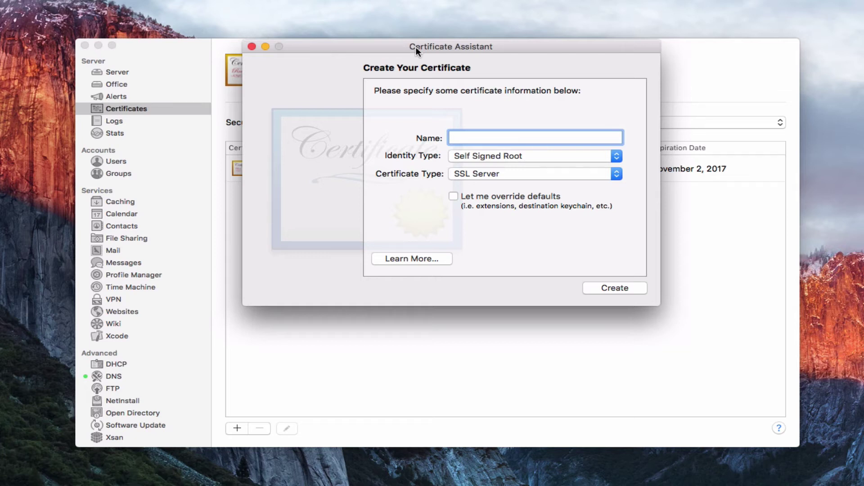
text(server.toddolthoff.com)
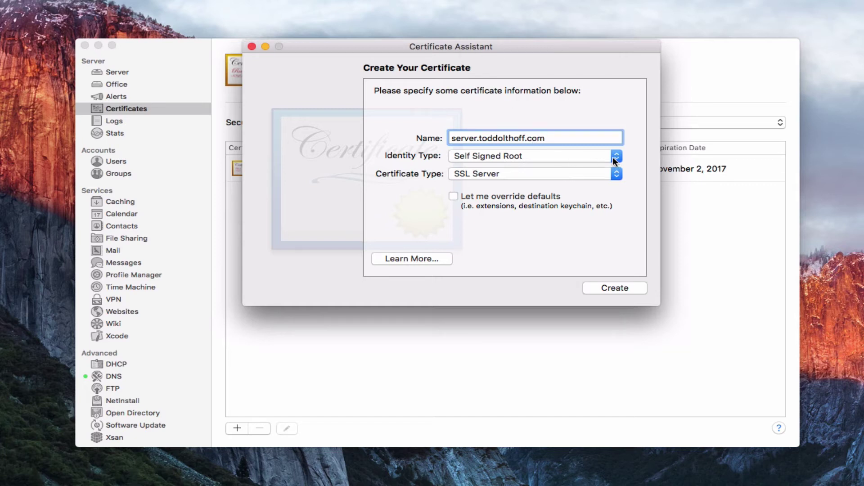
click(613, 157)
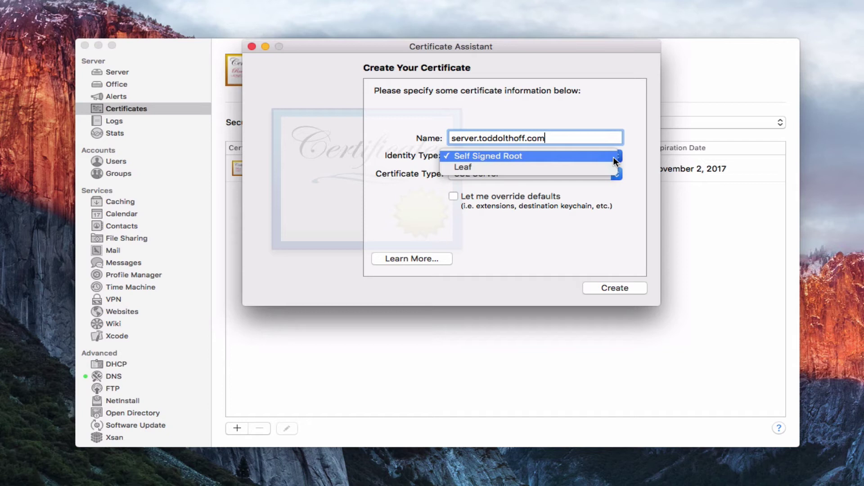
click(519, 156)
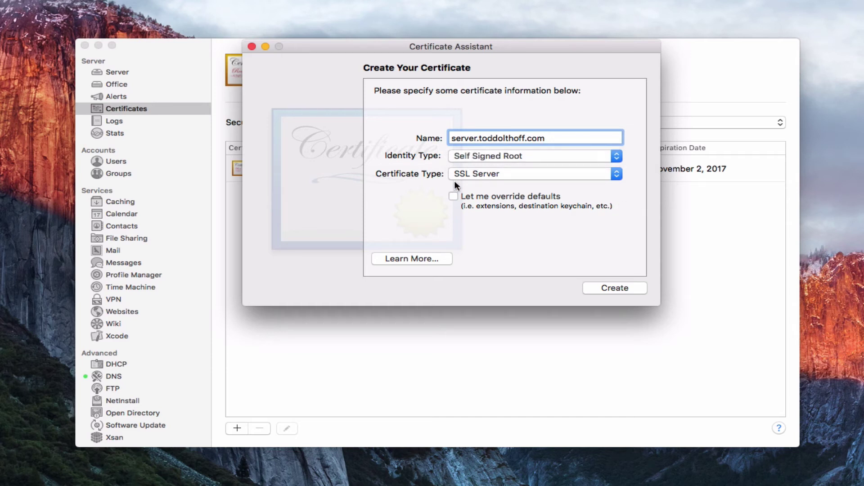
click(615, 175)
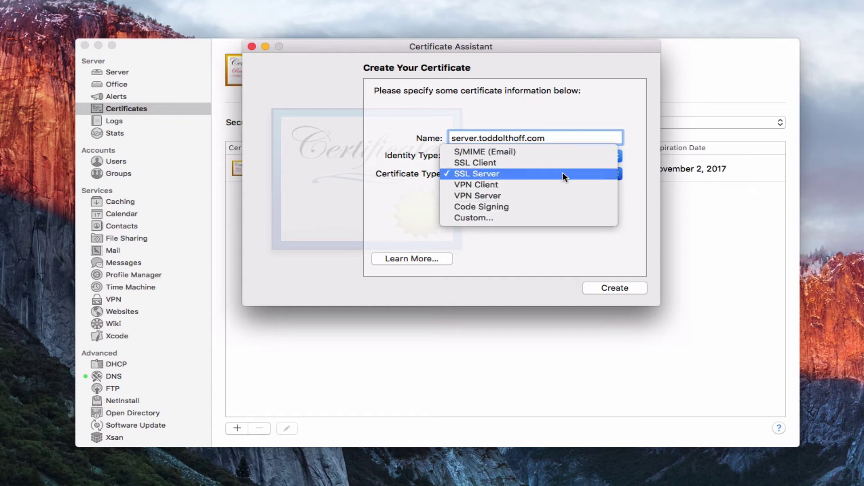
click(639, 189)
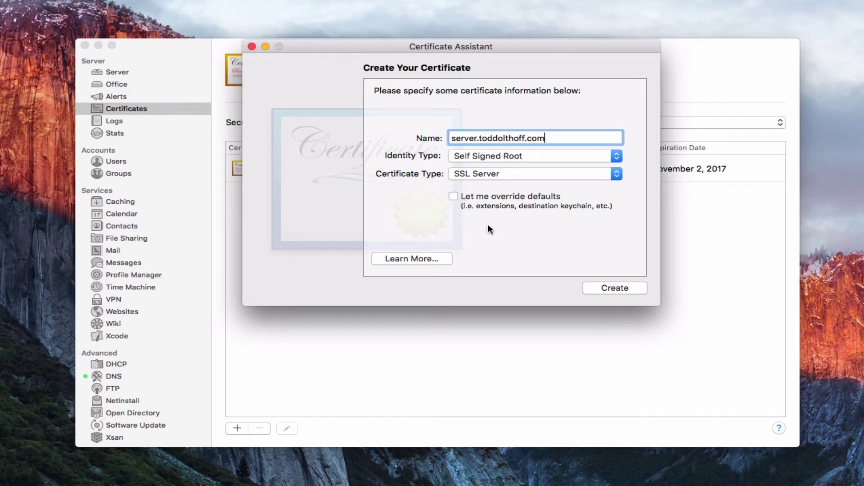
click(611, 287)
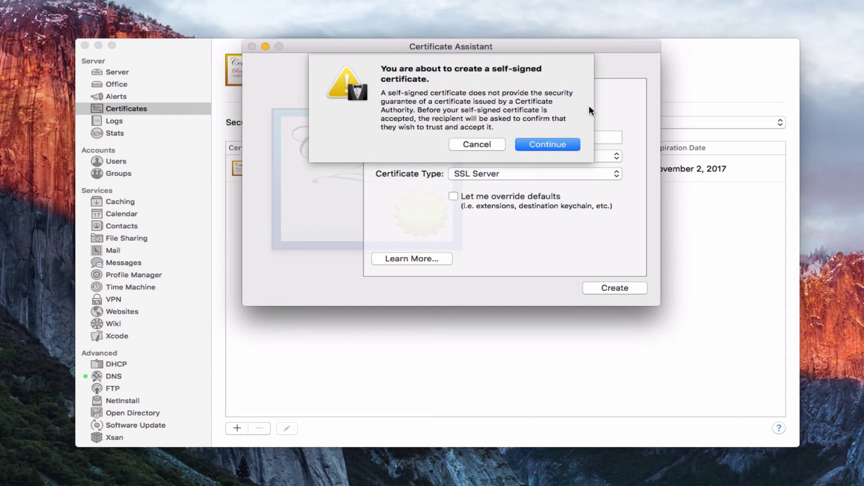
click(470, 144)
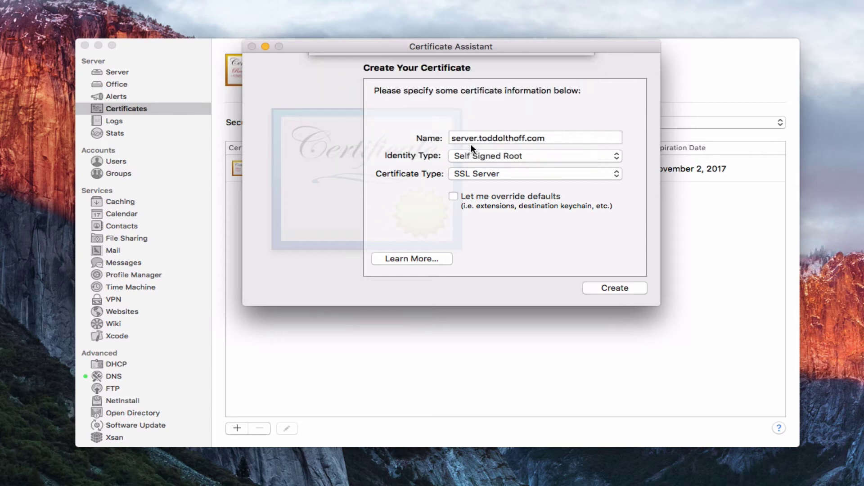
- Close Certificate Assistant unused, then open and dismiss the add-certificate menu
click(252, 47)
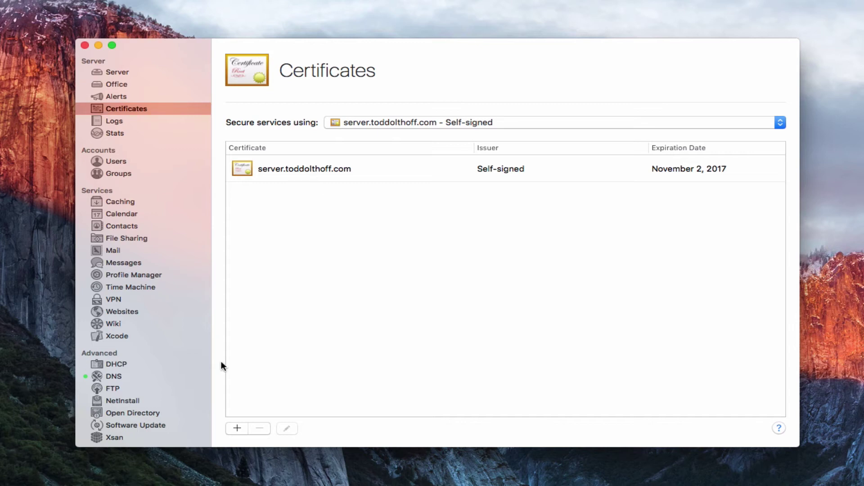
click(236, 428)
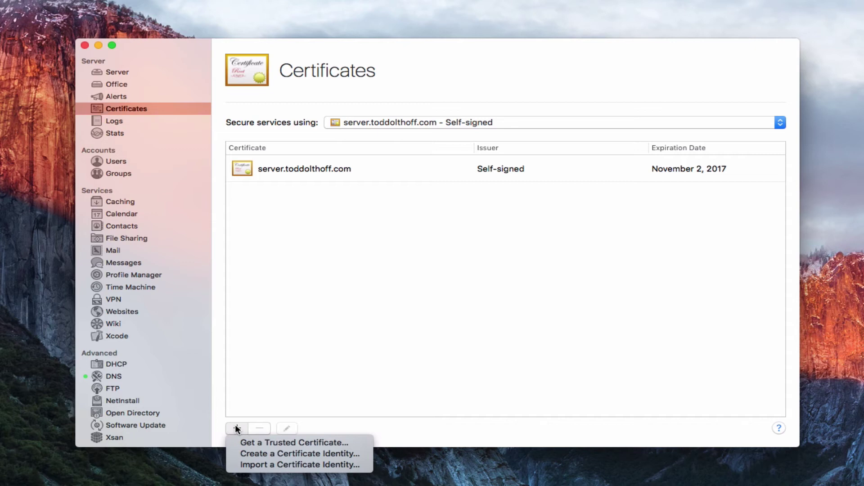
click(327, 382)
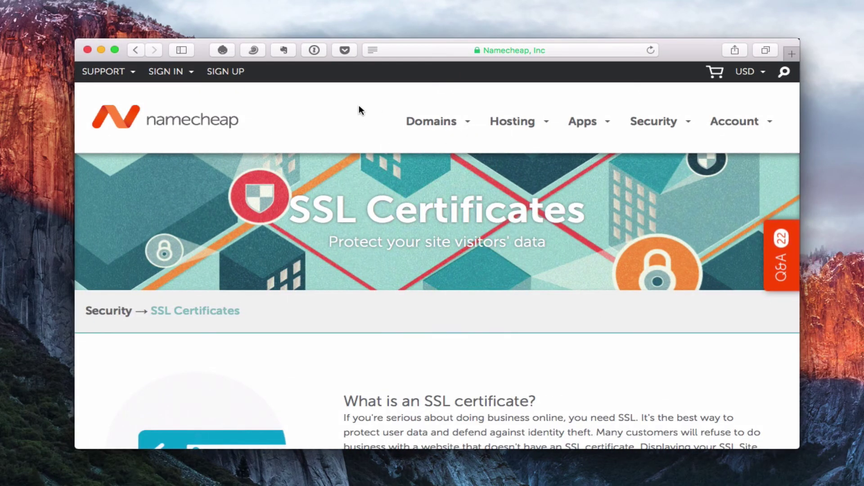
- Show Namecheap's SSL certificates grouped by number of domains secured
scroll(360, 108, down, 6)
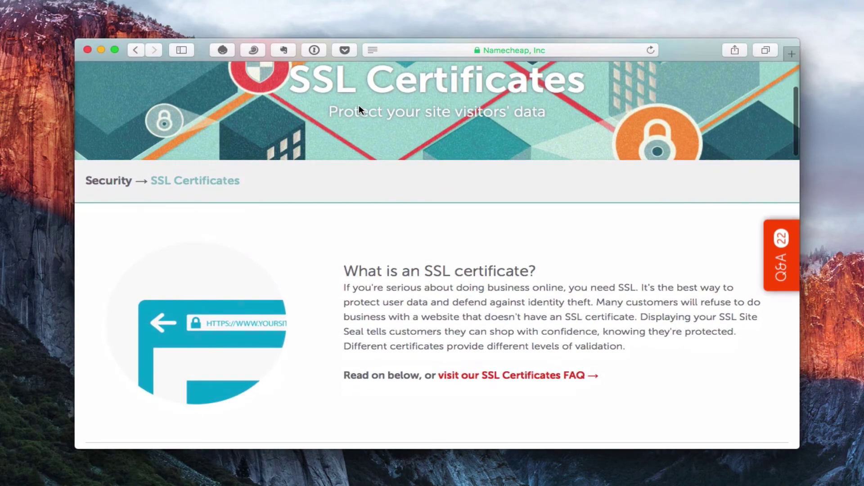
scroll(359, 107, down, 10)
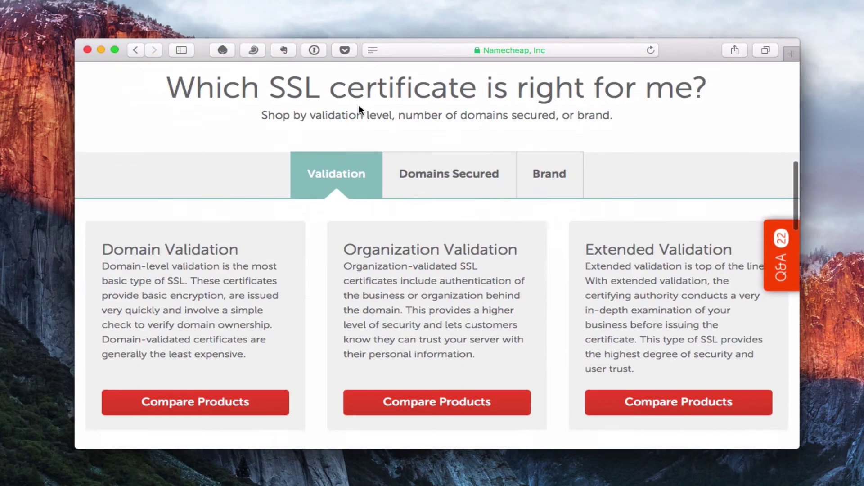
scroll(359, 107, down, 4)
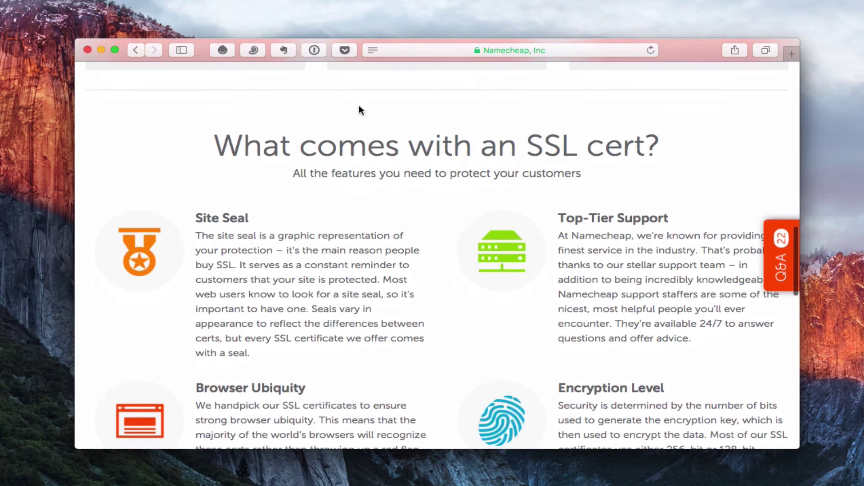
scroll(359, 108, down, 3)
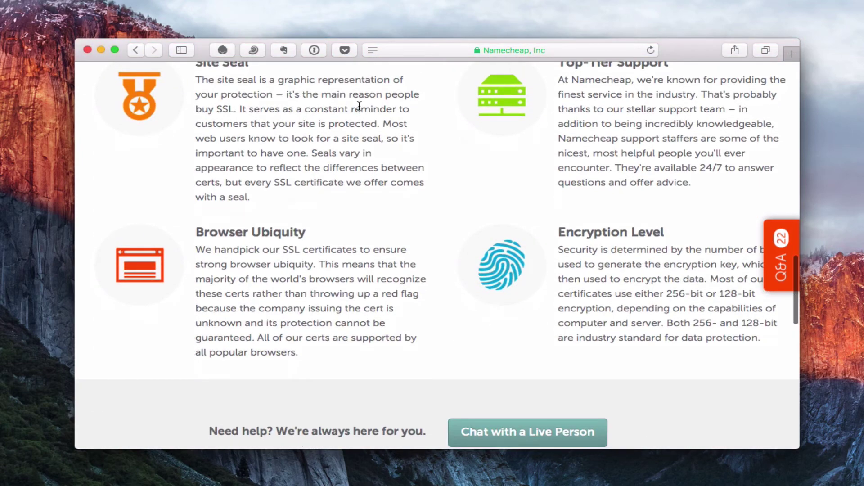
scroll(360, 107, up, 1)
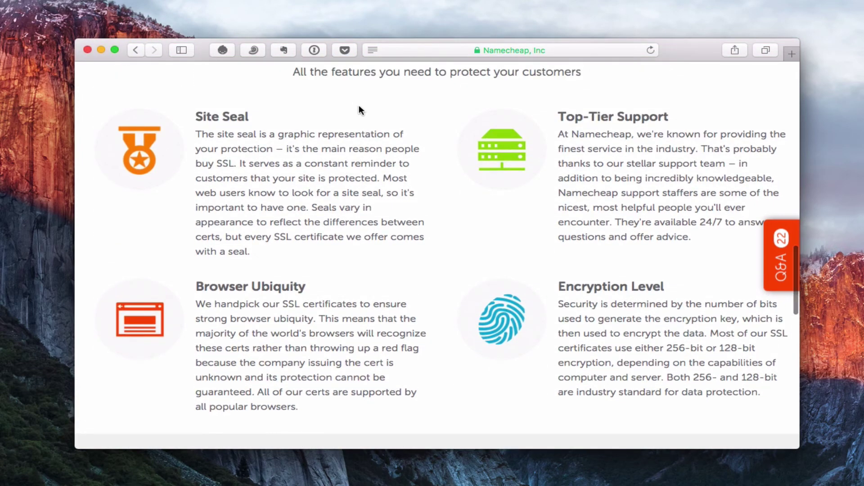
scroll(359, 109, up, 9)
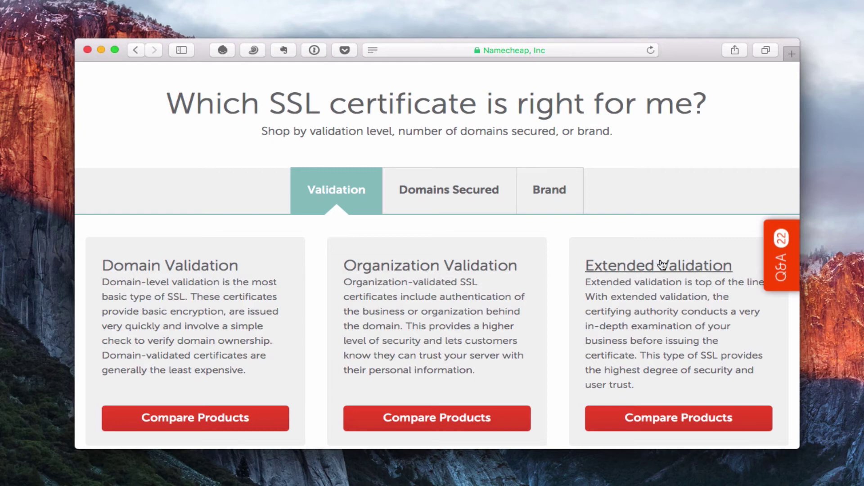
click(457, 197)
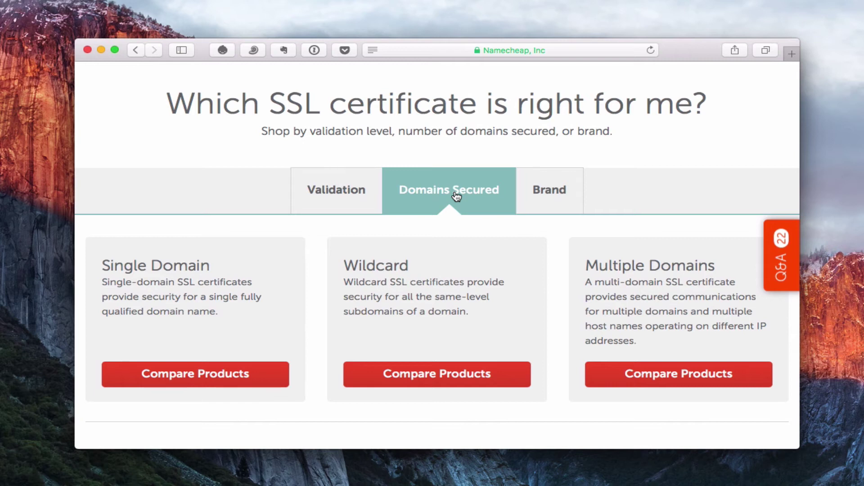
- Glance at certificate brands with starting prices, then return to the Domains Secured view
click(547, 199)
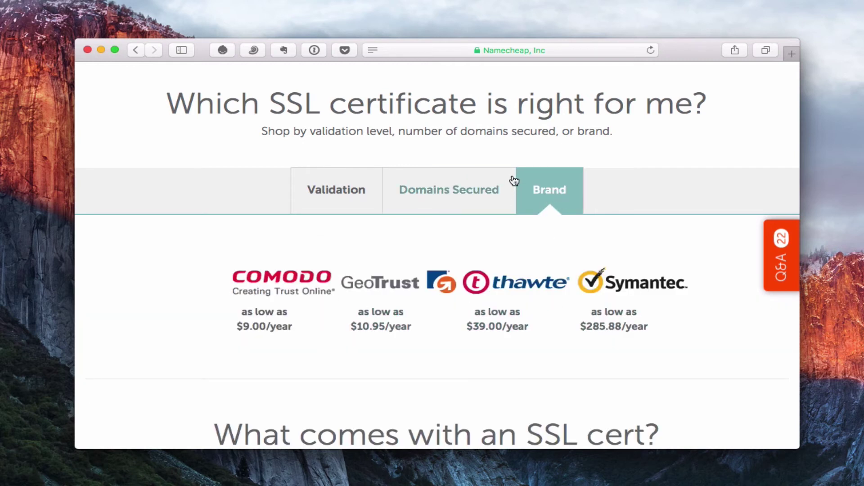
scroll(488, 343, down, 5)
scroll(488, 344, up, 5)
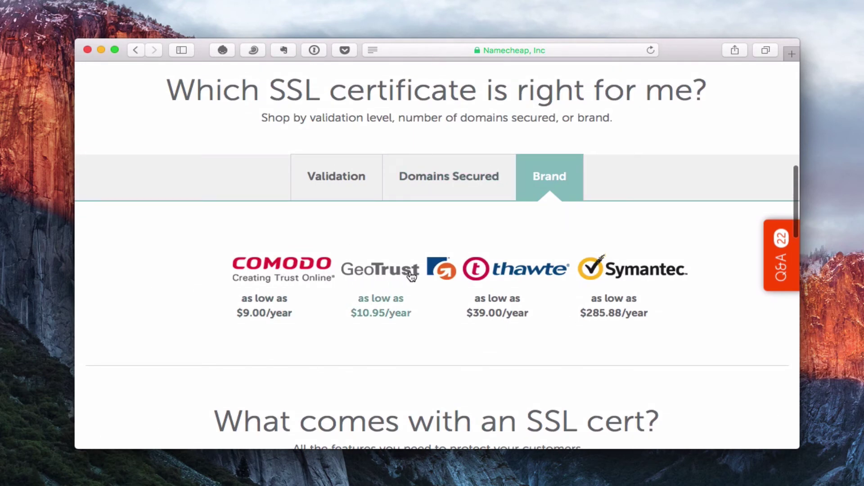
click(430, 177)
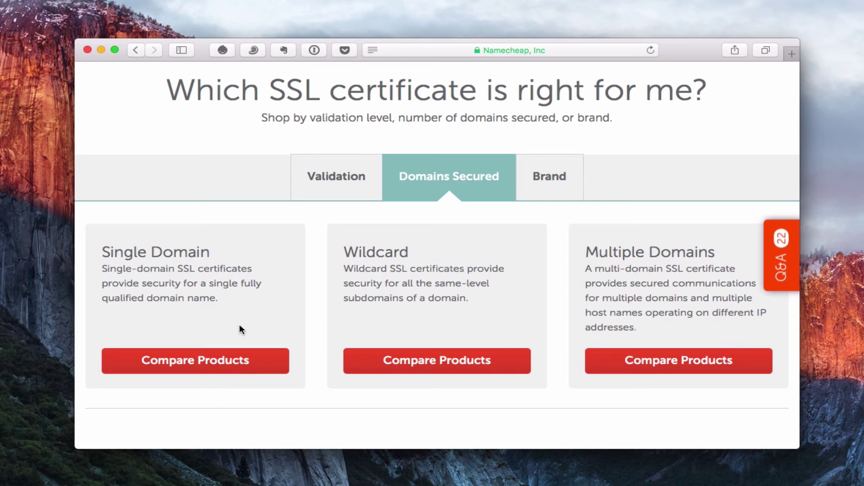
- Compare single-domain certificates PositiveSSL ($9.00/yr) and EssentialSSL ($29.00/yr), then minimize Safari
click(198, 362)
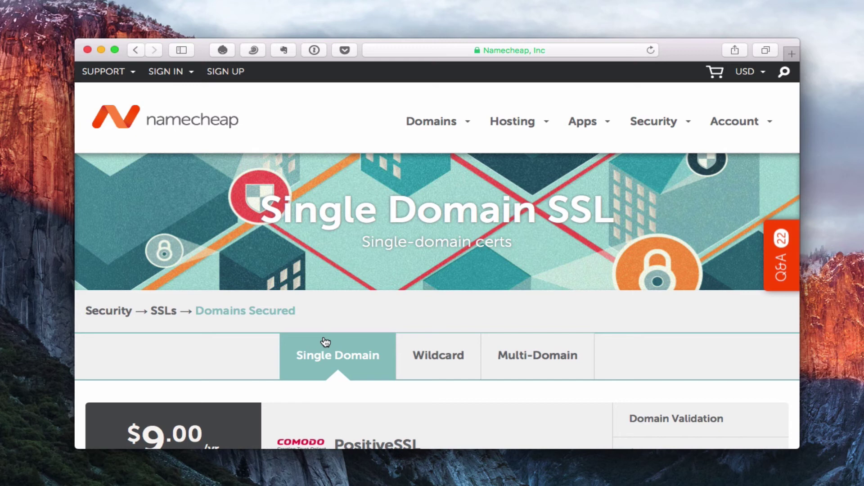
click(325, 343)
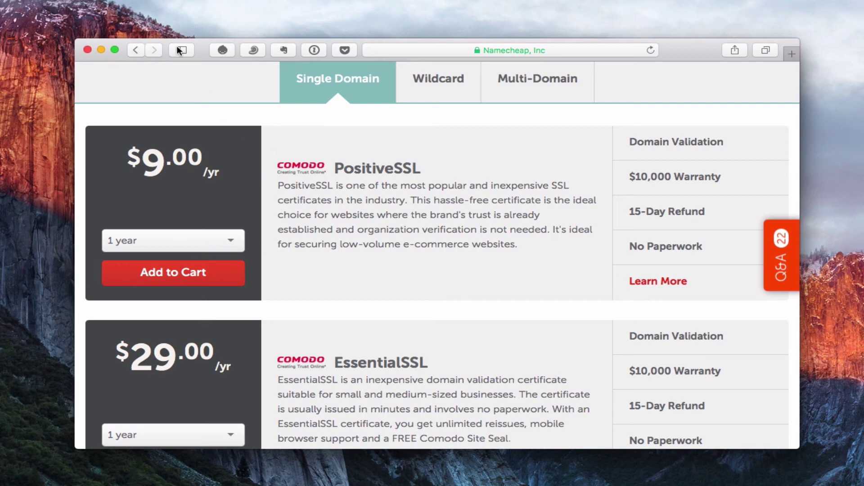
click(101, 50)
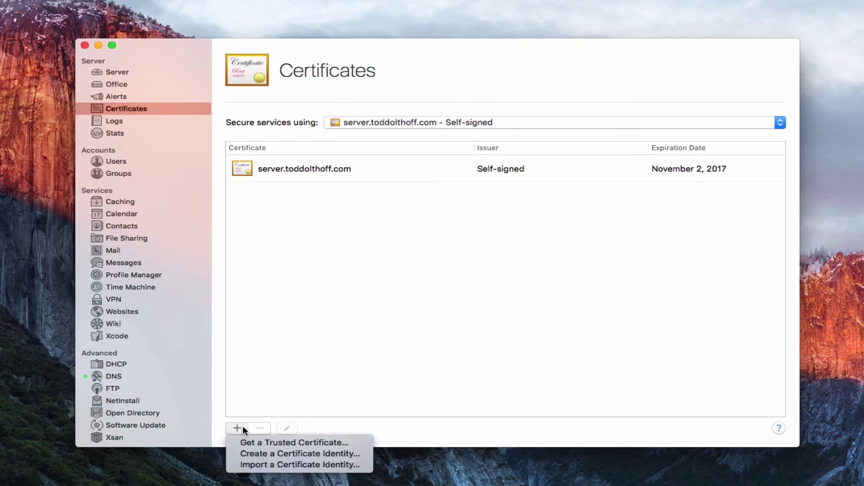
- Start a trusted-certificate request using host name server.toddolthoff.com
click(254, 441)
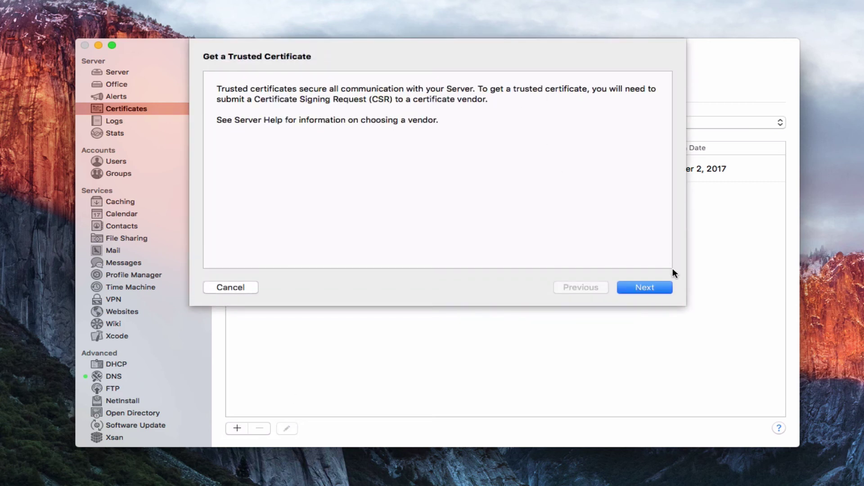
click(642, 286)
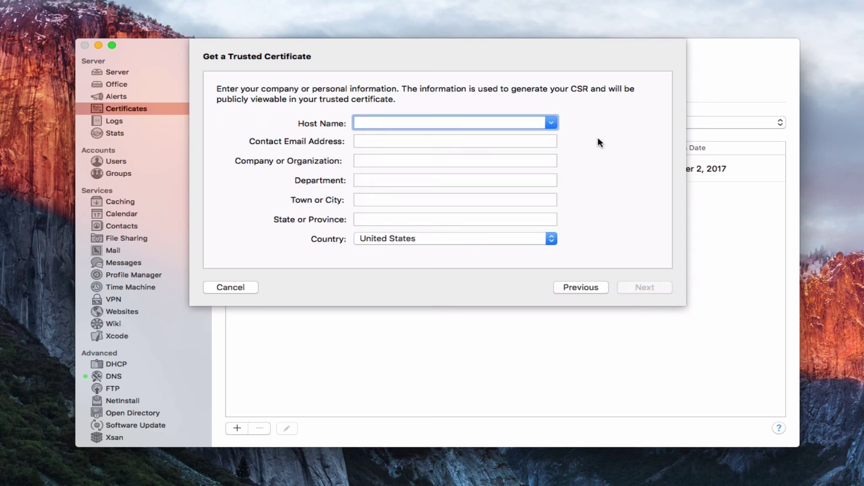
click(552, 122)
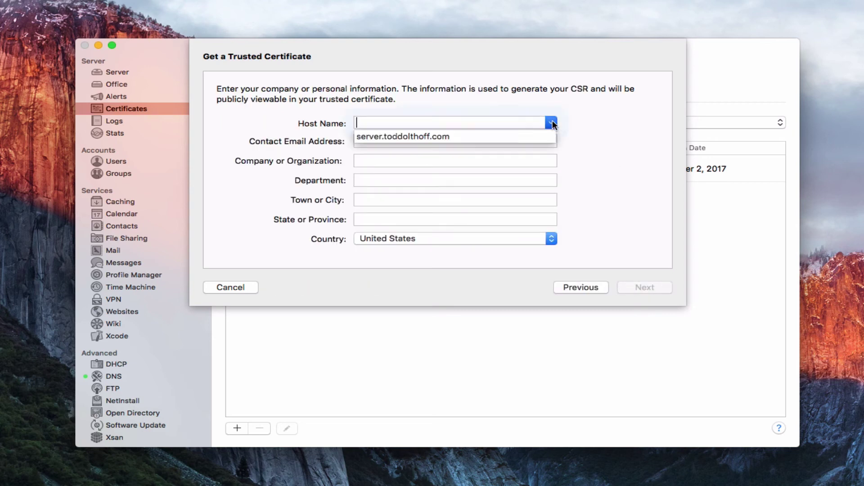
click(435, 136)
- Enter the contact e-mail, organization Server, department IT, city Acme, state CA, and generate the CSR
click(400, 141)
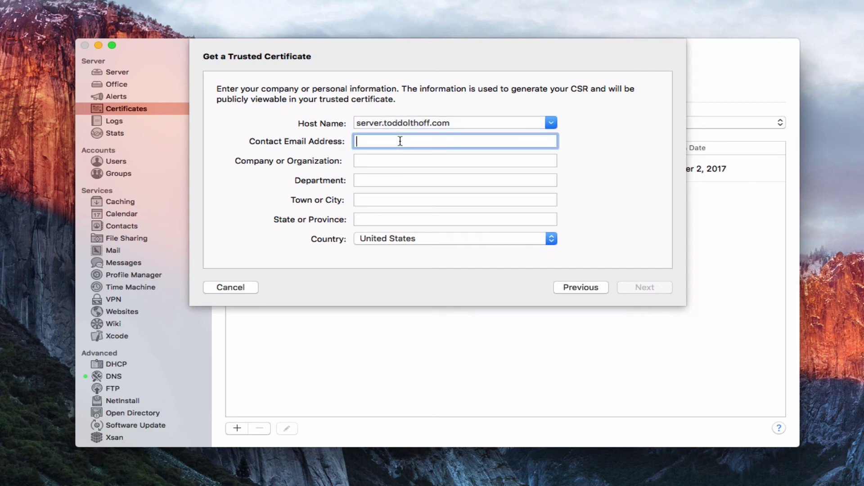
key(Tab)
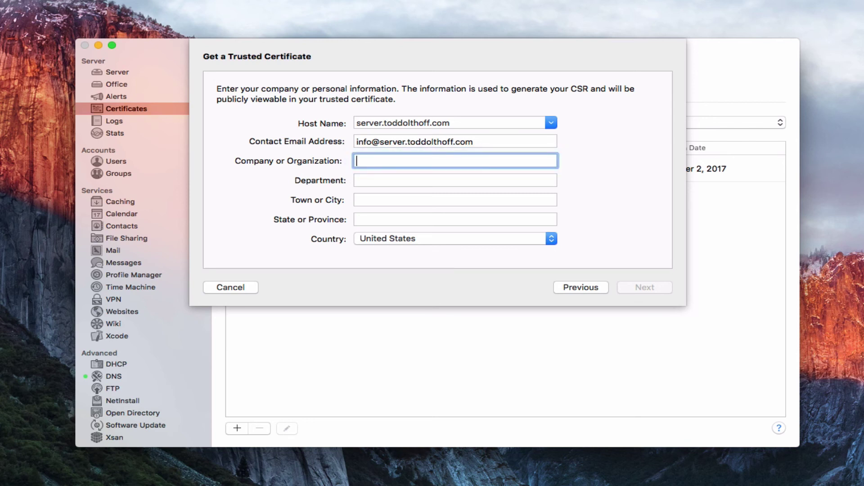
text(Server)
key(Tab)
text(IT)
key(Tab)
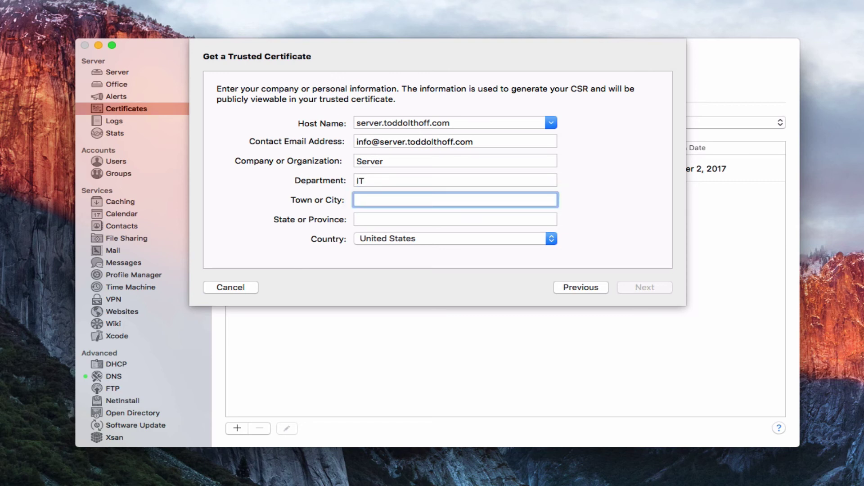
text(Acme)
key(Tab)
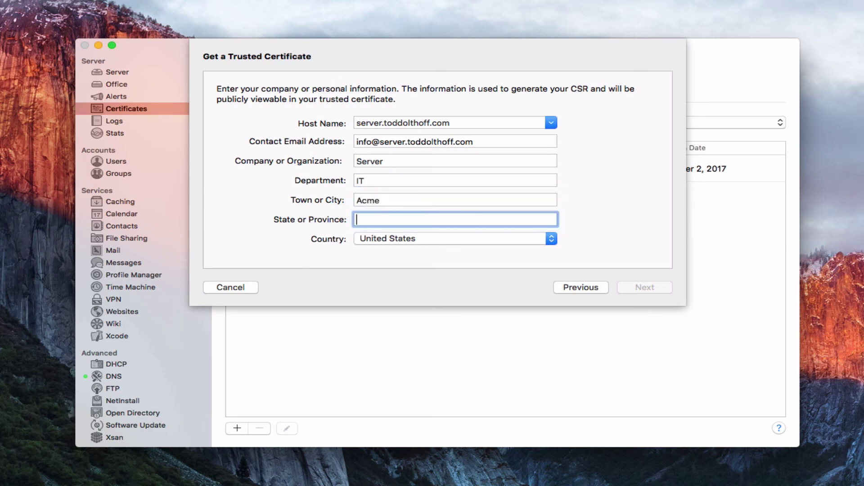
text(CA)
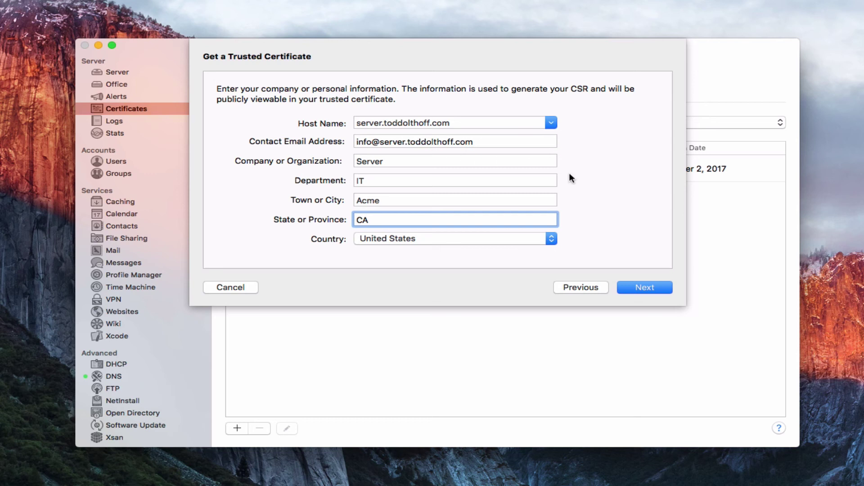
click(637, 285)
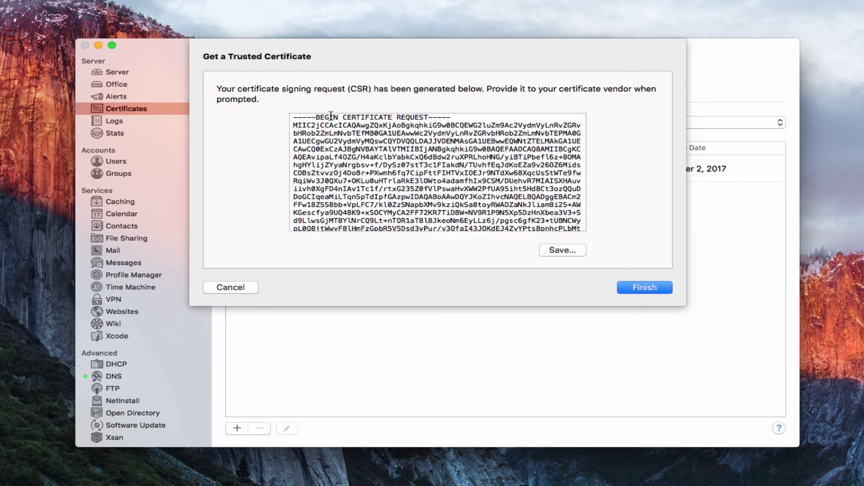
- Select the full CSR text from BEGIN to END CERTIFICATE REQUEST
drag(292, 117, 357, 253)
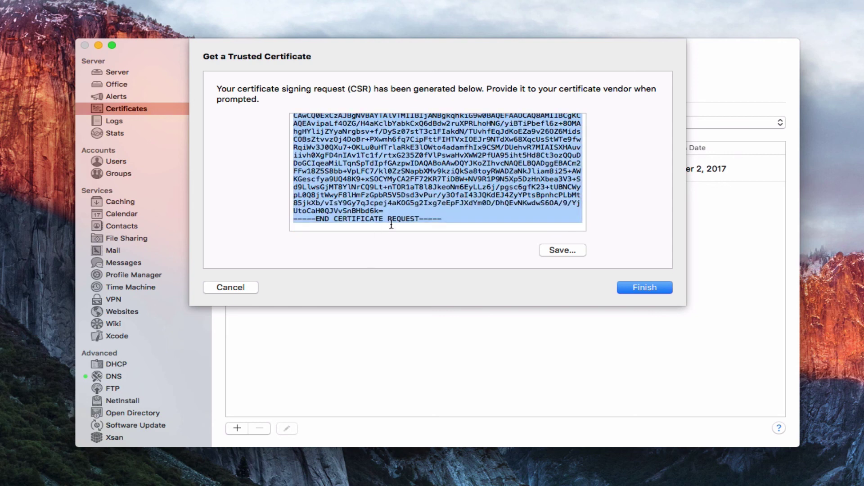
scroll(411, 197, up, 3)
scroll(411, 197, down, 3)
- Finish the request, inspect the Pending server.toddolthoff.com entry, cancel editing its CSR, and close it
click(645, 288)
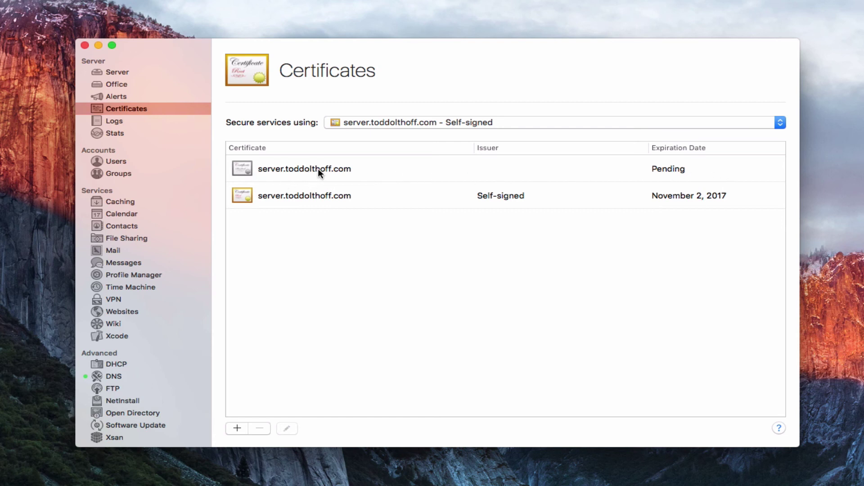
double_click(330, 172)
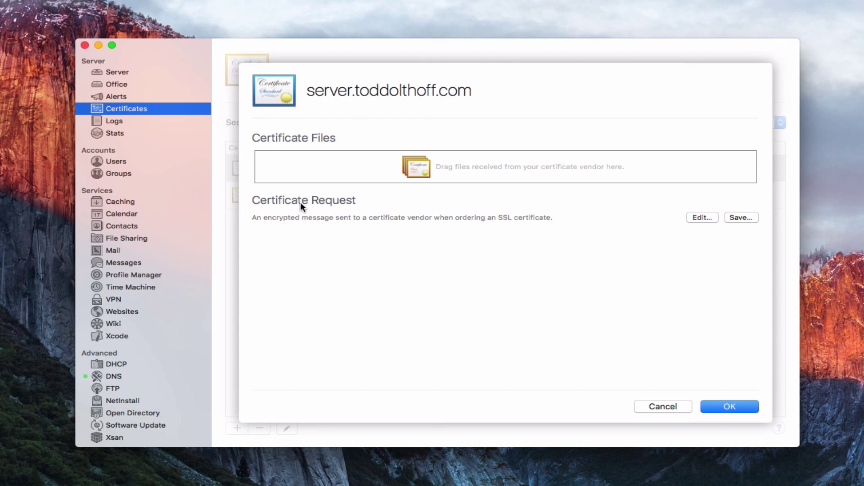
click(701, 218)
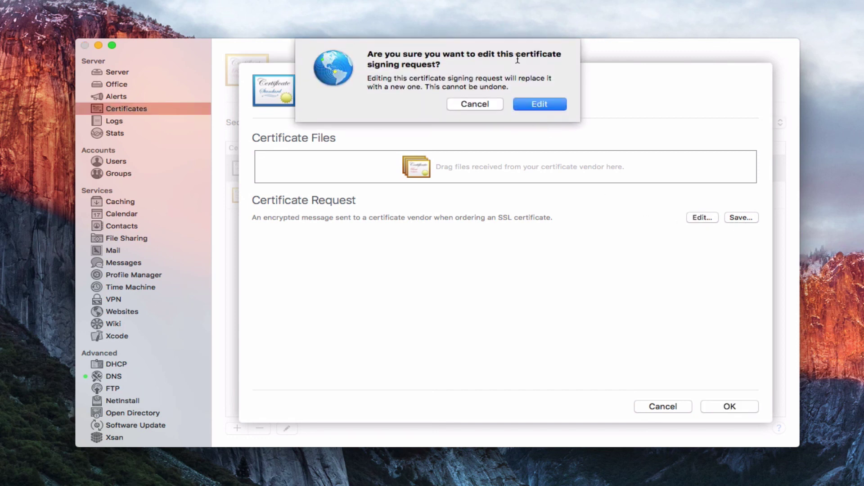
click(472, 105)
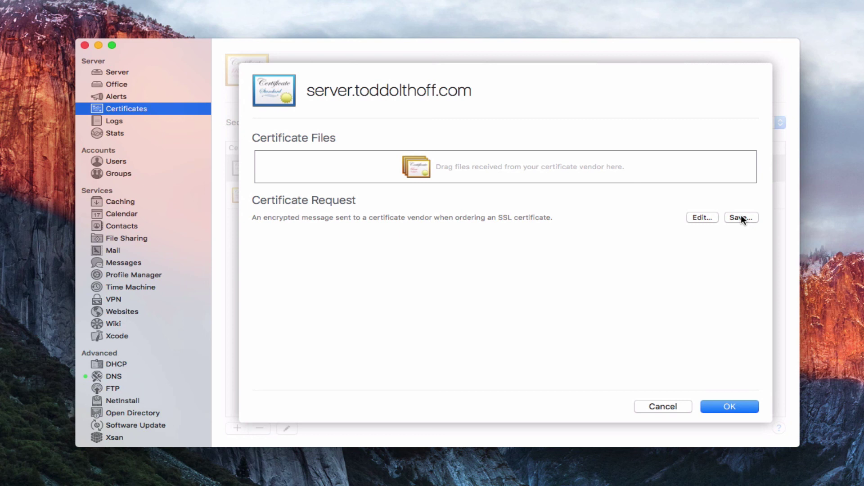
click(720, 404)
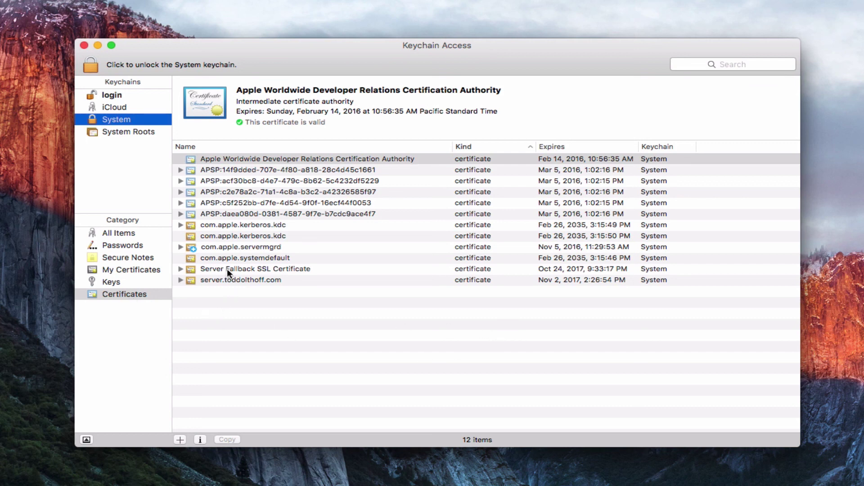
click(181, 280)
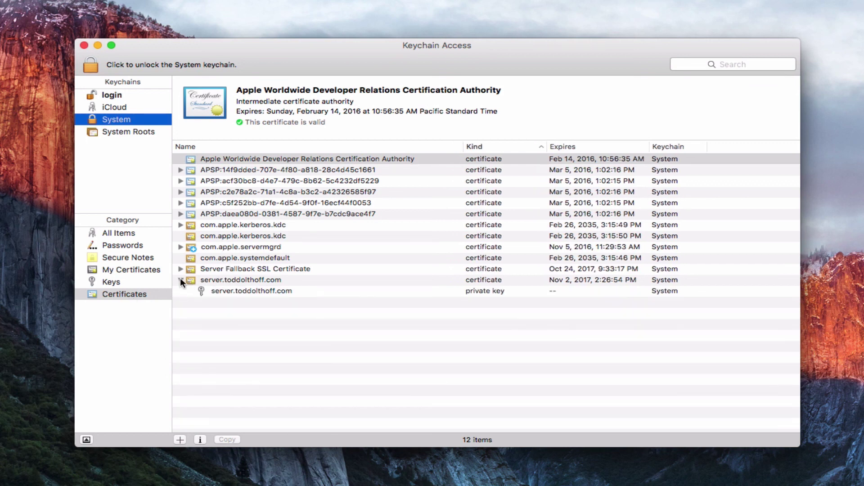
click(181, 280)
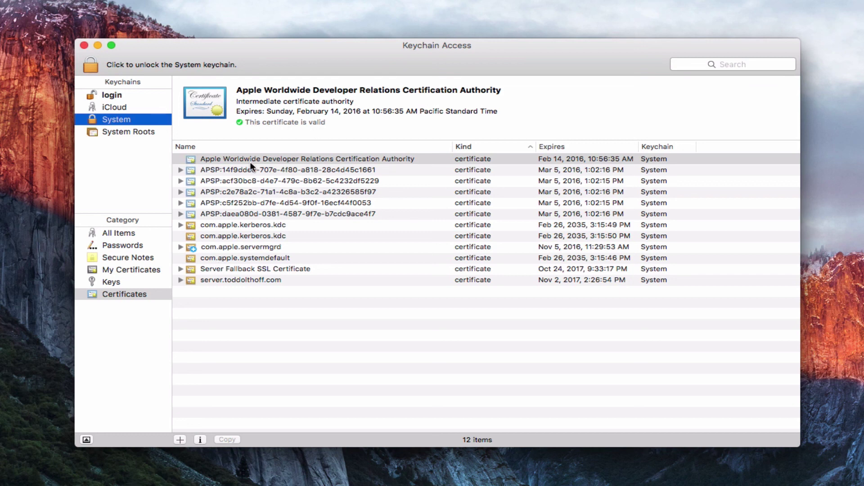
- Minimize Keychain Access to return to the Server app's Certificates pane
click(97, 45)
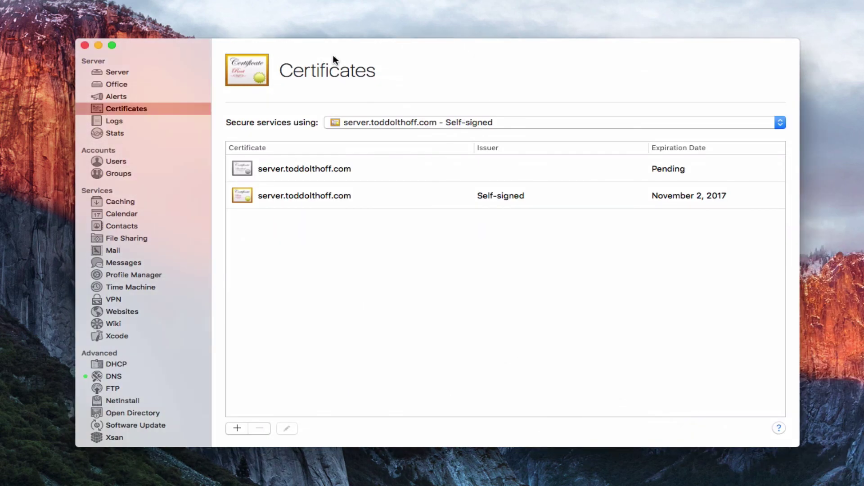